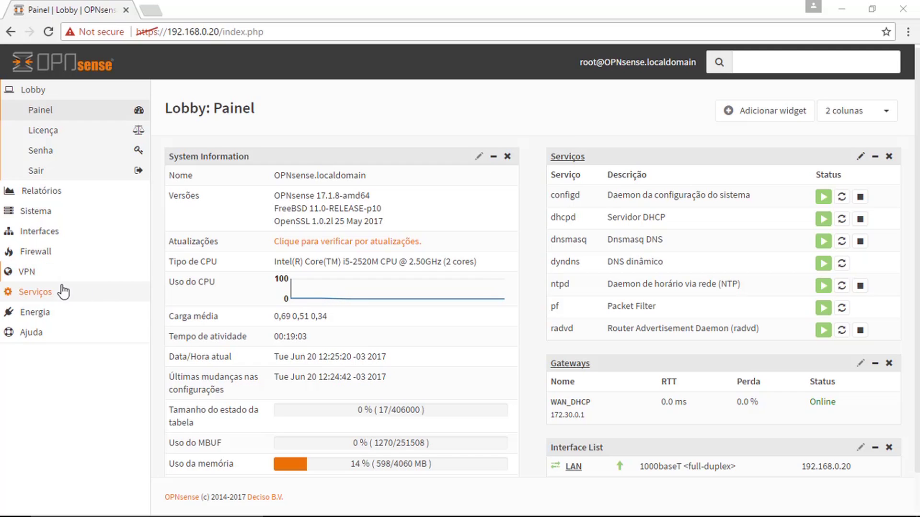
- Open the intrusion detection settings and enable the service, IPS mode and promiscuous mode, keeping Aho-Corasick as the pattern matcher
{"action": "left_click", "coordinate": [38, 292]}
{"action": "left_click", "coordinate": [69, 373]}
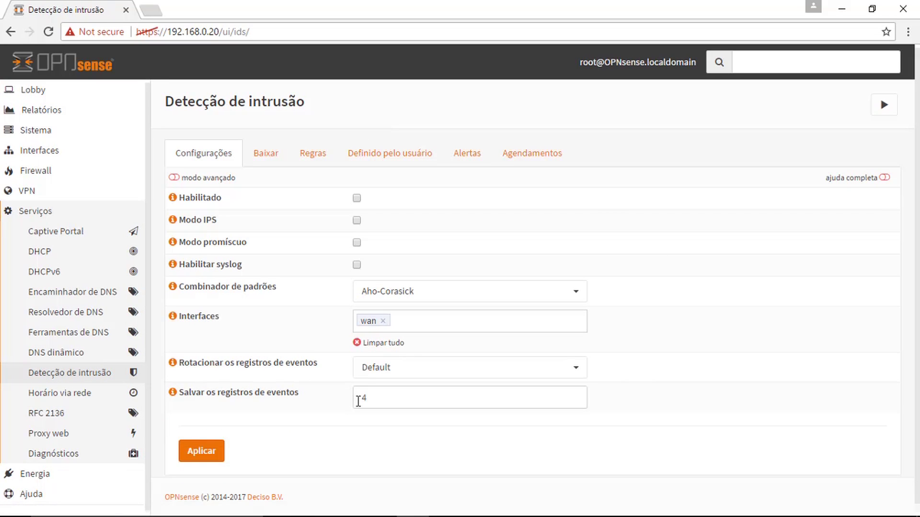
{"action": "left_click", "coordinate": [357, 198]}
{"action": "left_click", "coordinate": [357, 243]}
{"action": "left_click", "coordinate": [560, 296]}
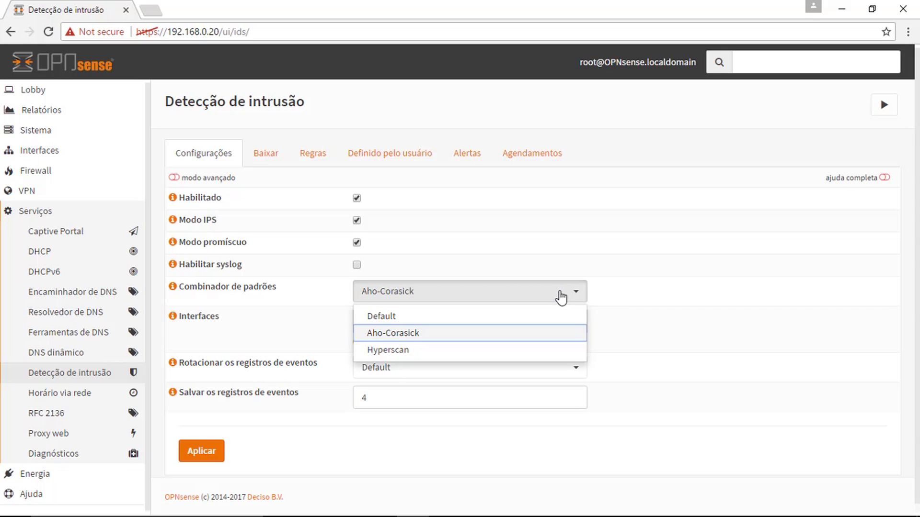
{"action": "left_click", "coordinate": [788, 325]}
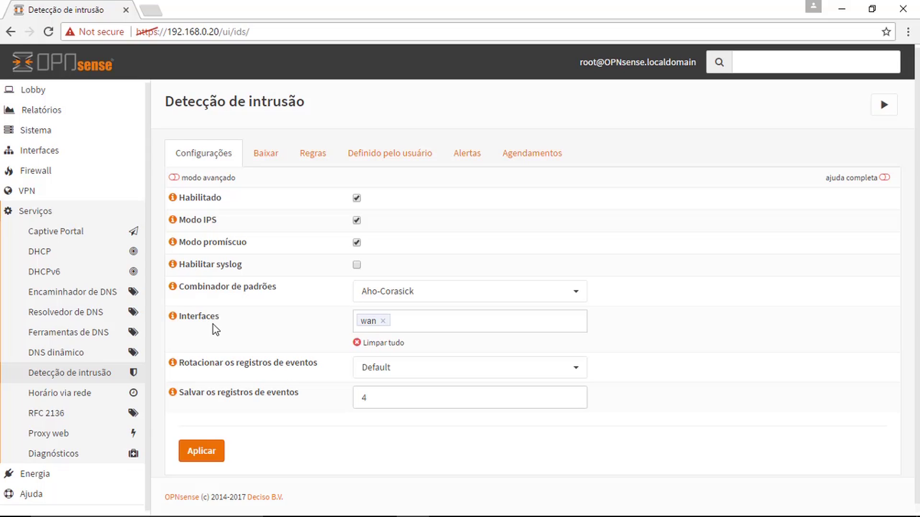
- Add the lan interface to the monitored interfaces and apply the intrusion detection settings
{"action": "left_click", "coordinate": [461, 325]}
{"action": "type", "text": "lan"}
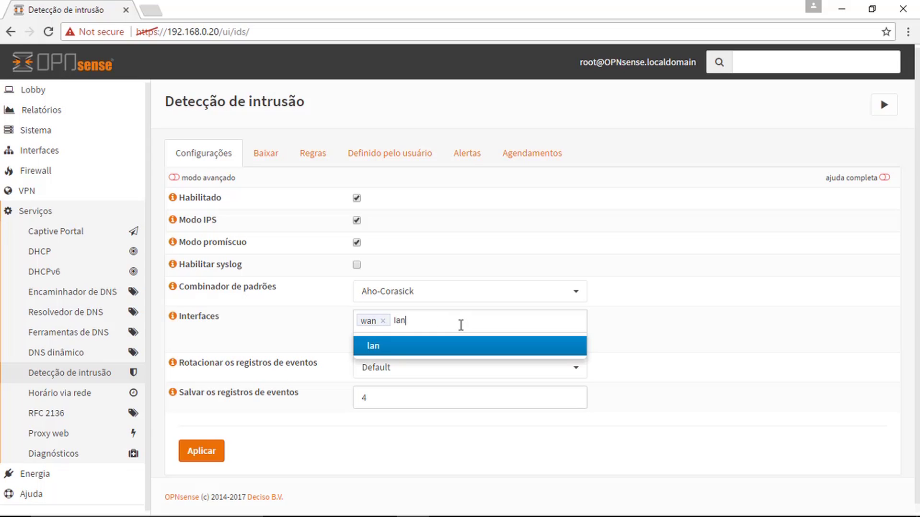
{"action": "left_click", "coordinate": [371, 347]}
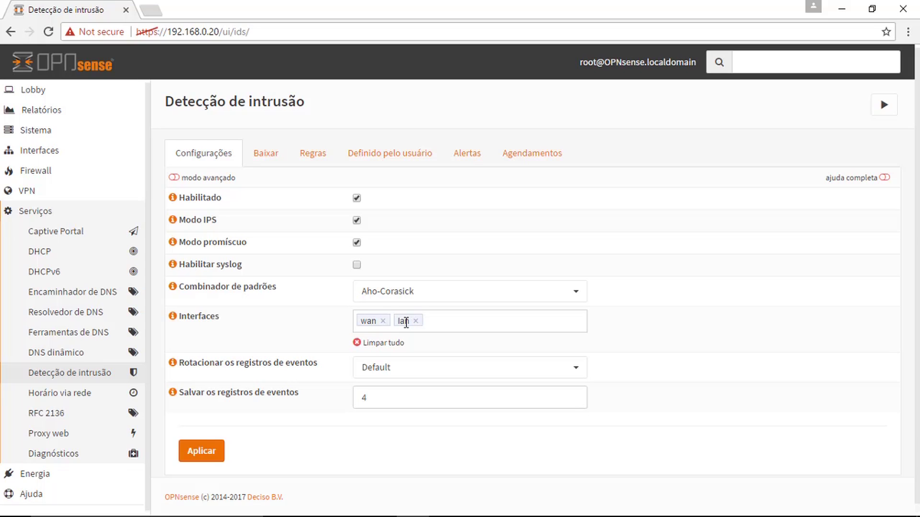
{"action": "left_click", "coordinate": [417, 375]}
{"action": "left_click", "coordinate": [744, 387]}
{"action": "left_click", "coordinate": [201, 453]}
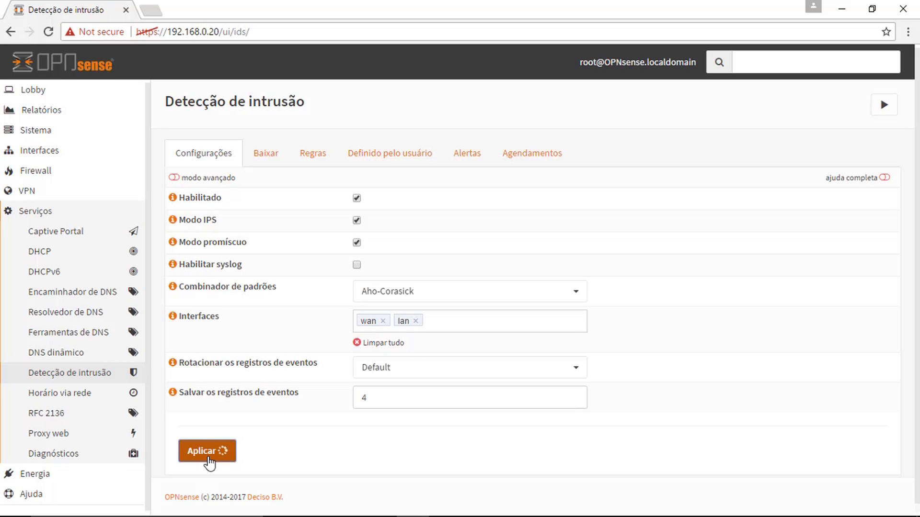
- Enable all rulesets in the intrusion detection download list, and download and update their rules
{"action": "left_click", "coordinate": [265, 168]}
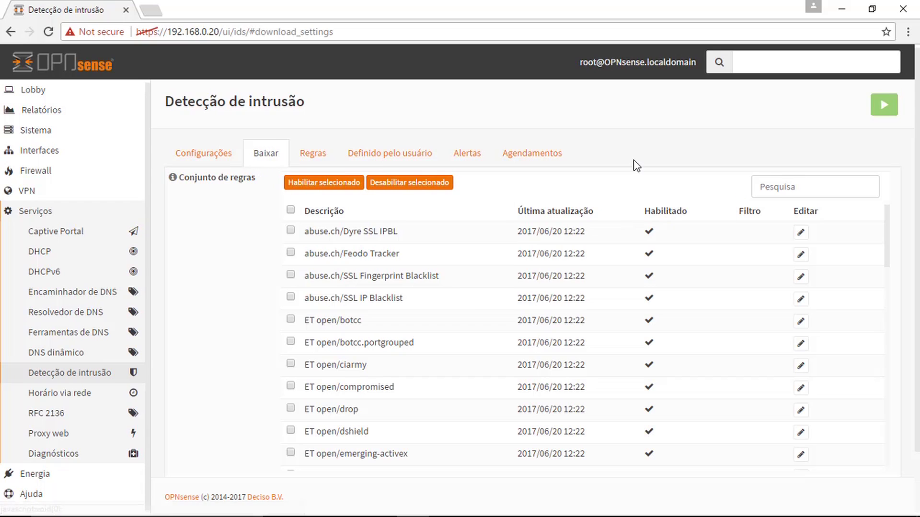
{"action": "left_click", "coordinate": [290, 209]}
{"action": "left_click", "coordinate": [344, 187]}
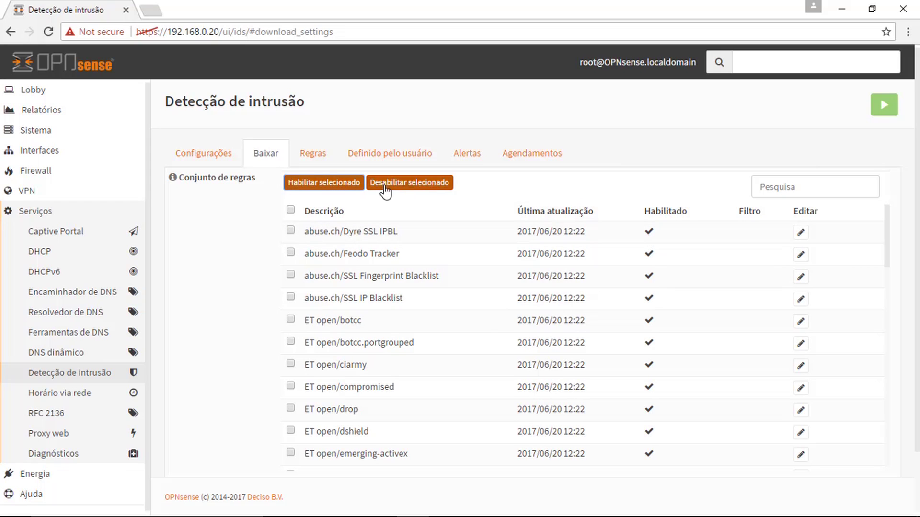
{"action": "left_click", "coordinate": [290, 210]}
{"action": "scroll", "coordinate": [231, 258], "scroll_direction": "down", "scroll_amount": 2}
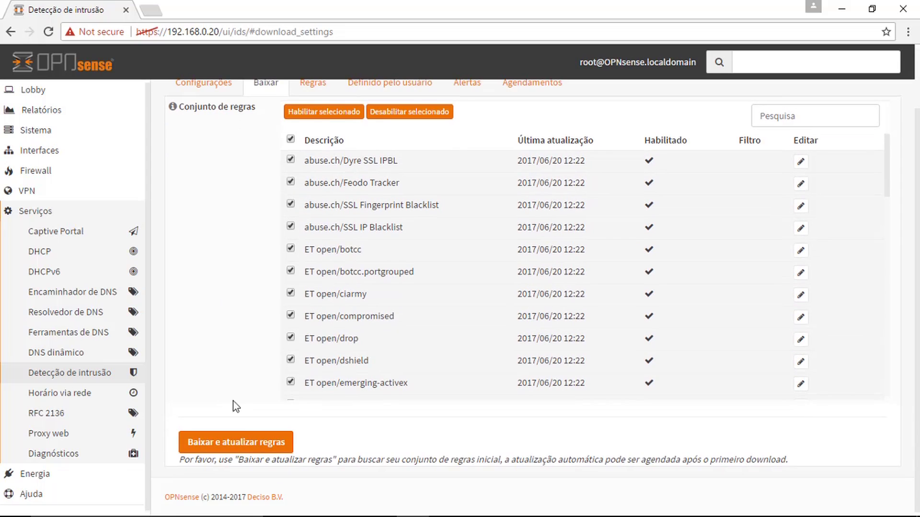
{"action": "left_click", "coordinate": [217, 448]}
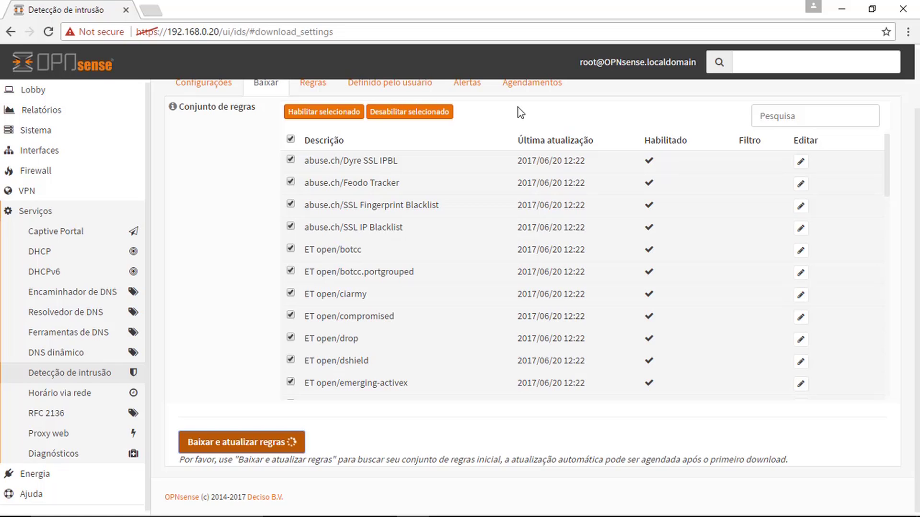
{"action": "left_click_drag", "start_coordinate": [890, 191], "coordinate": [890, 227]}
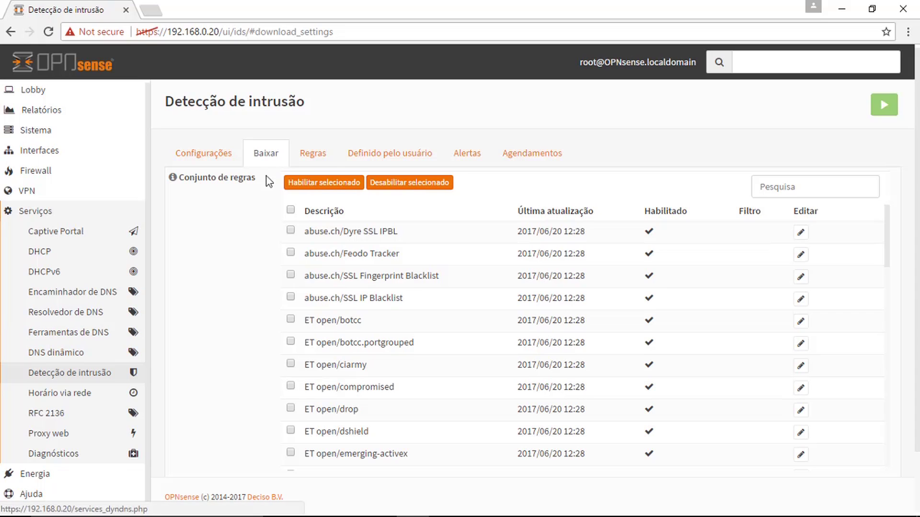
- Examine the intrusion detection rule list and the available actions of the FILEEXT JPG file claimed rule, leaving it unsaved
{"action": "left_click", "coordinate": [307, 155]}
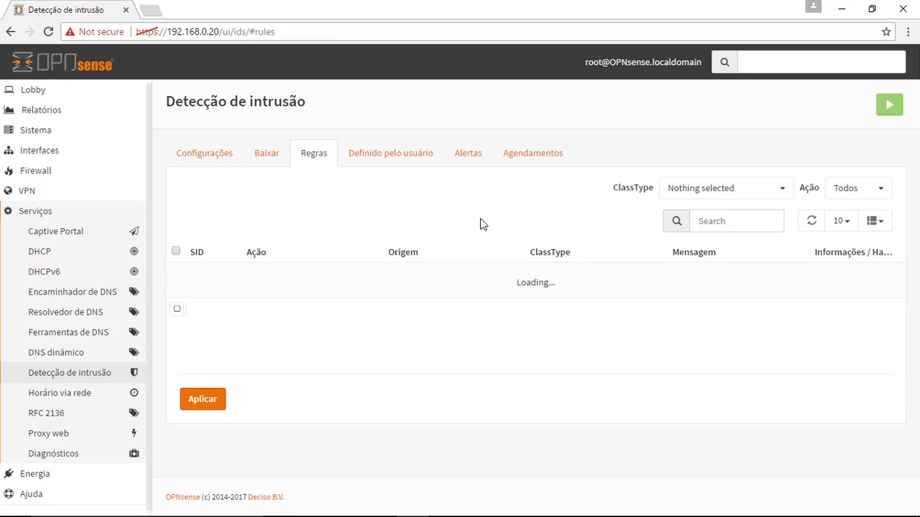
{"action": "scroll", "coordinate": [483, 225], "scroll_direction": "down", "scroll_amount": 3}
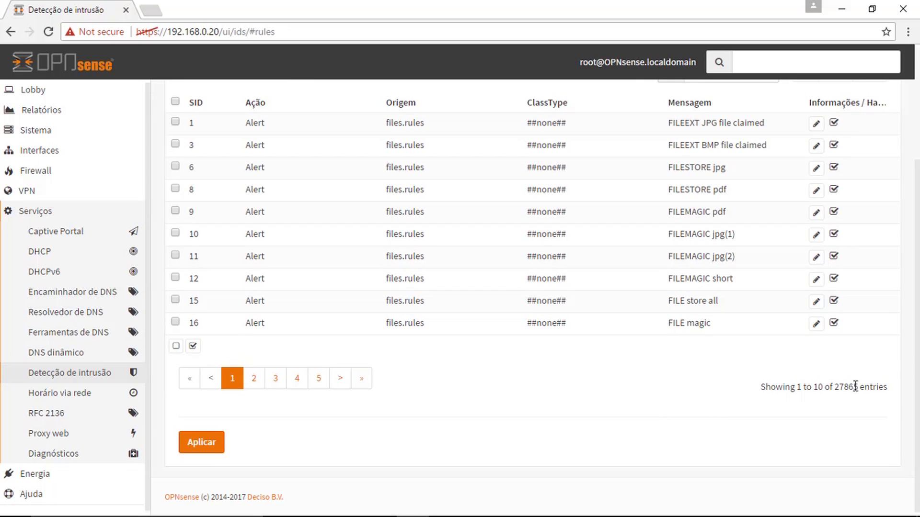
{"action": "scroll", "coordinate": [641, 399], "scroll_direction": "up", "scroll_amount": 3}
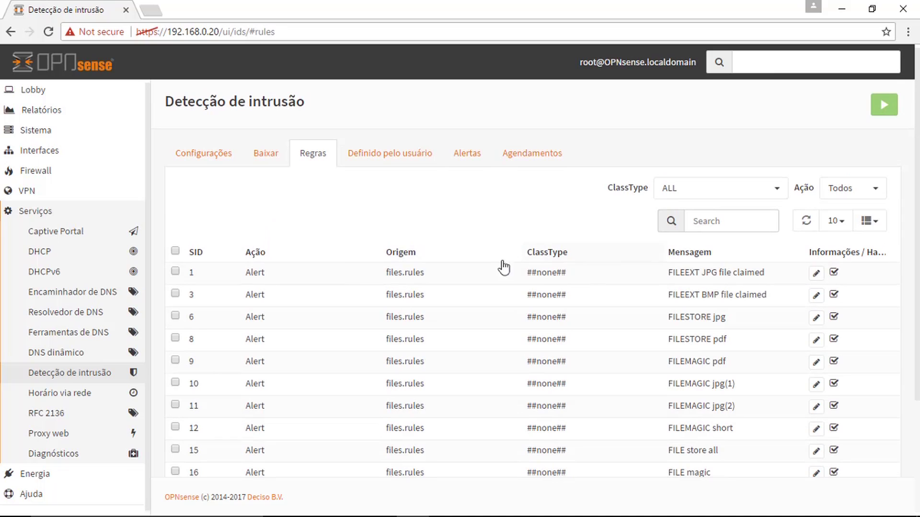
{"action": "left_click_drag", "start_coordinate": [265, 272], "coordinate": [248, 271]}
{"action": "left_click", "coordinate": [816, 273]}
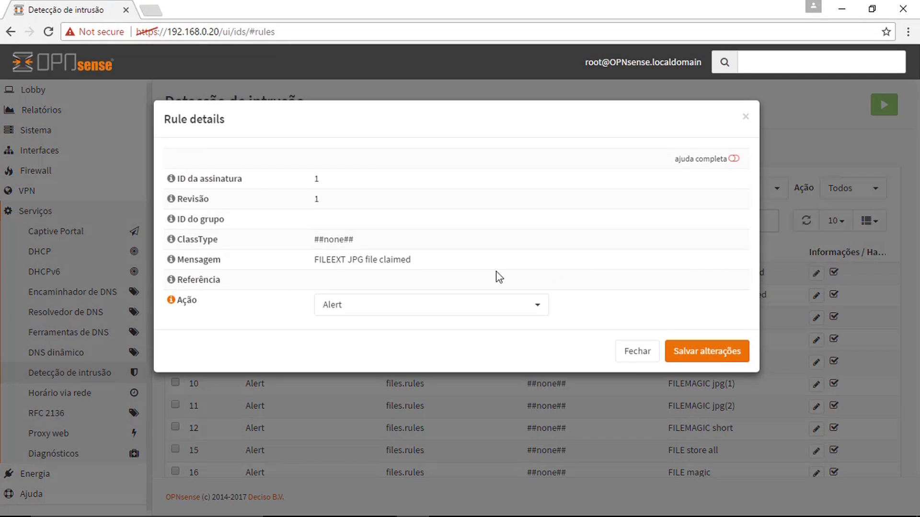
{"action": "left_click", "coordinate": [362, 311]}
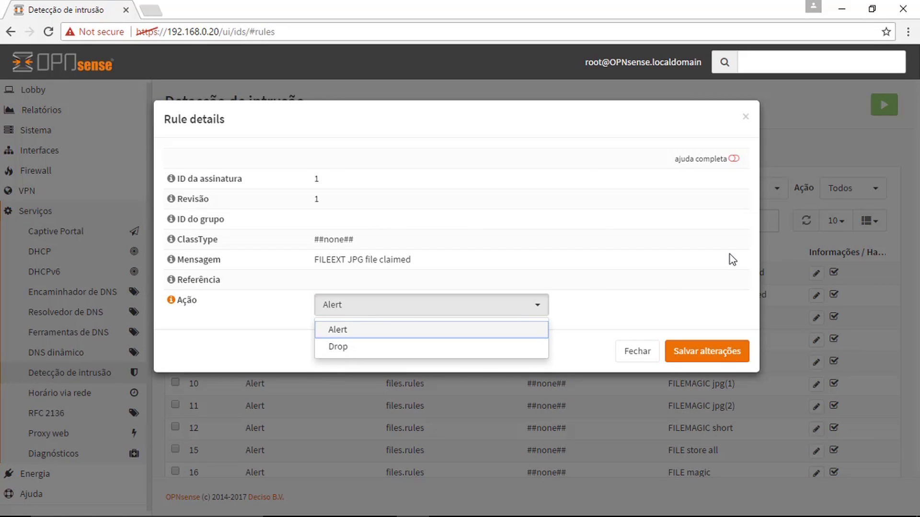
{"action": "left_click", "coordinate": [648, 350]}
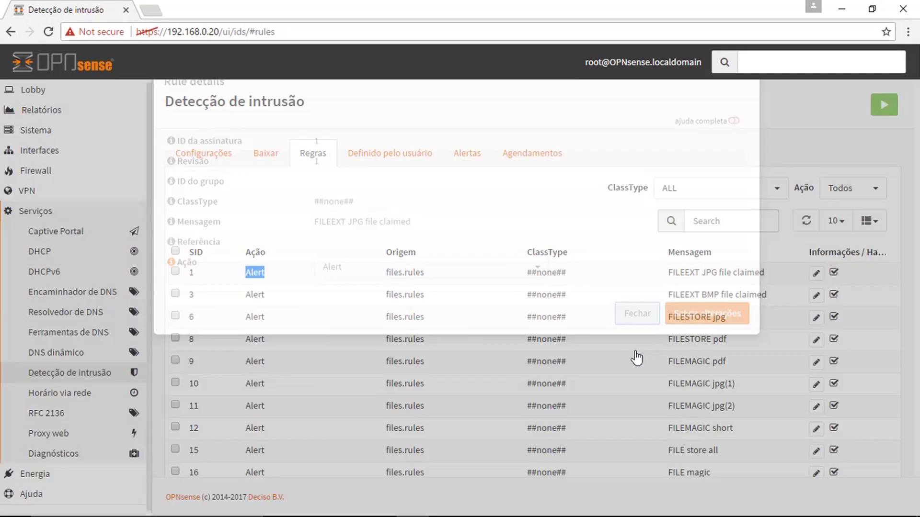
- Review the SSL/Fingerprint, GeoIP, direction and action options for a new user-defined rule, close it unsaved, and view the alerts list
{"action": "left_click", "coordinate": [372, 155]}
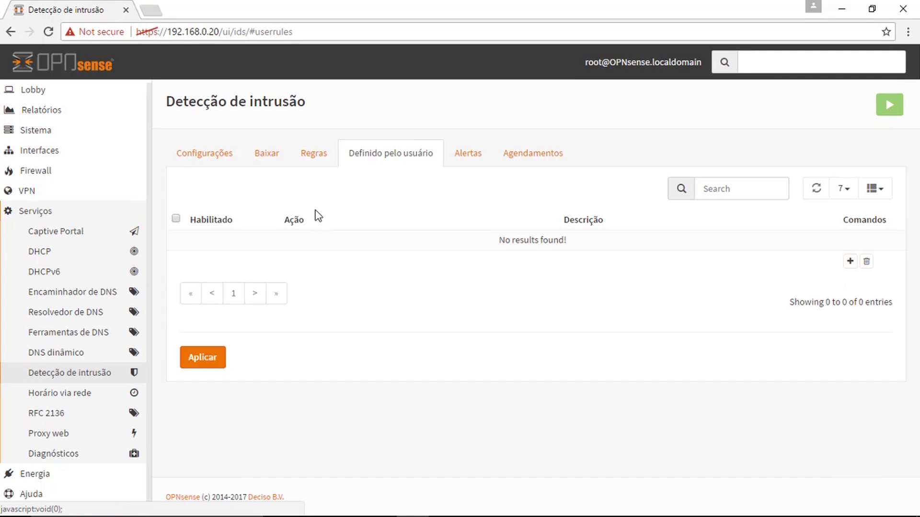
{"action": "left_click", "coordinate": [850, 262]}
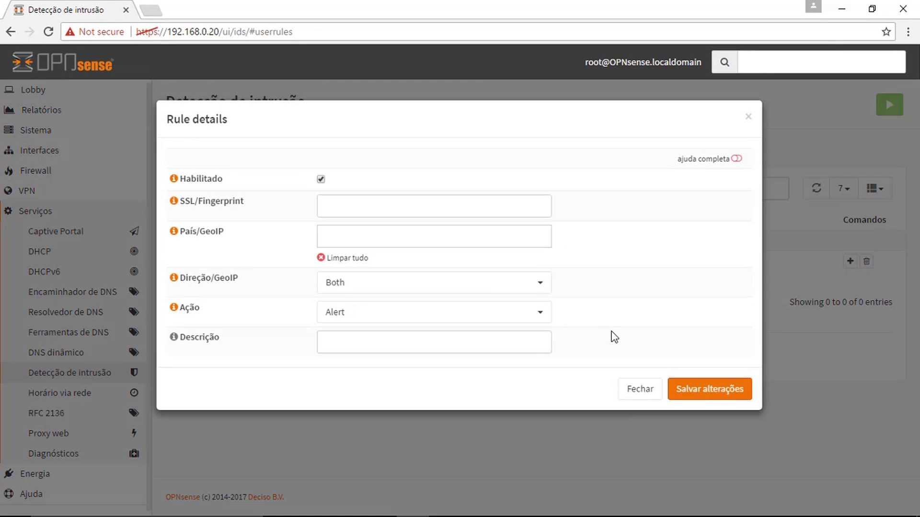
{"action": "left_click_drag", "start_coordinate": [245, 202], "coordinate": [198, 201]}
{"action": "left_click", "coordinate": [269, 227]}
{"action": "left_click_drag", "start_coordinate": [228, 235], "coordinate": [181, 230]}
{"action": "left_click", "coordinate": [244, 248]}
{"action": "left_click", "coordinate": [470, 284]}
{"action": "left_click", "coordinate": [695, 288]}
{"action": "left_click", "coordinate": [374, 312]}
{"action": "left_click", "coordinate": [722, 287]}
{"action": "left_click", "coordinate": [640, 389]}
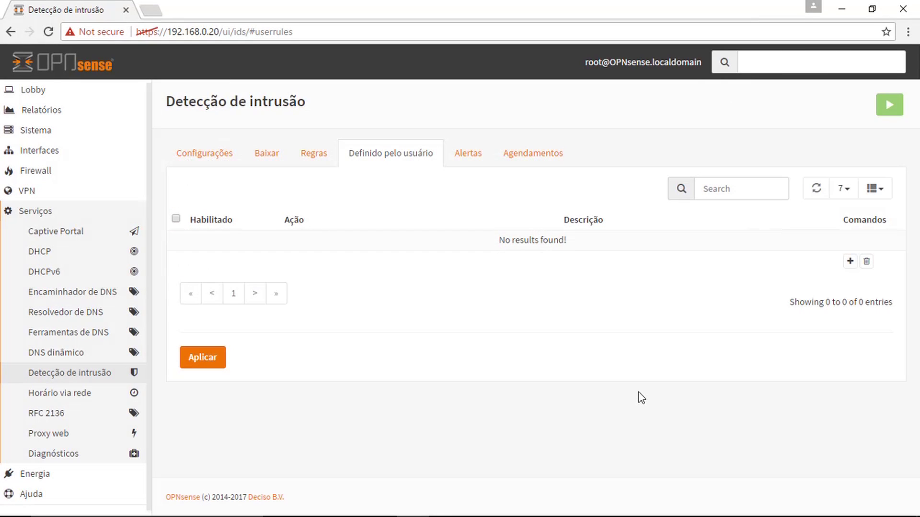
{"action": "left_click", "coordinate": [456, 161]}
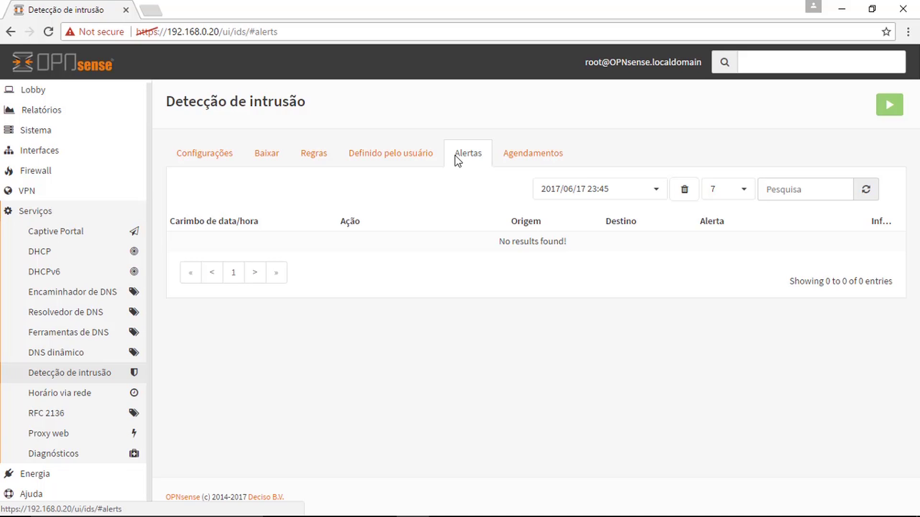
- Enable the scheduled ids rule updates job with Horas set to 1, save it, and return to the intrusion detection settings
{"action": "left_click", "coordinate": [520, 163]}
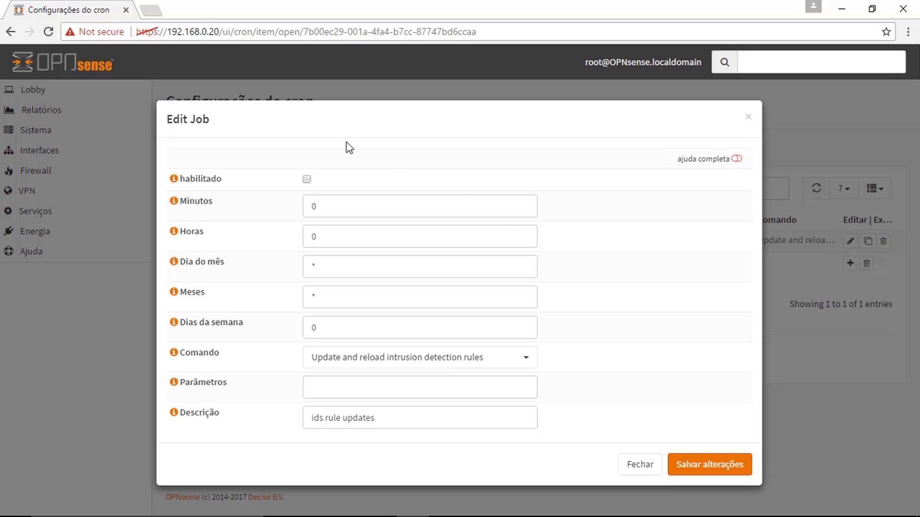
{"action": "left_click", "coordinate": [307, 179]}
{"action": "left_click", "coordinate": [342, 233]}
{"action": "key", "text": "BackSpace"}
{"action": "type", "text": "1"}
{"action": "left_click", "coordinate": [717, 271]}
{"action": "left_click", "coordinate": [699, 469]}
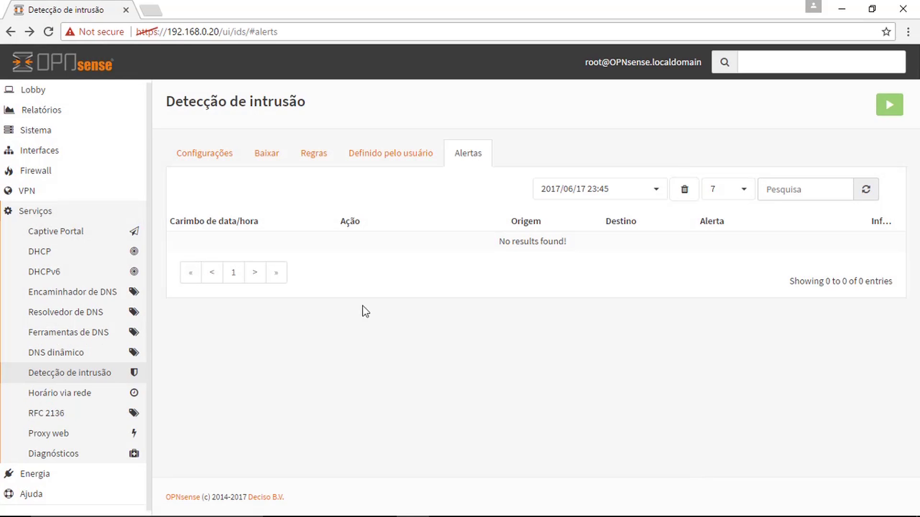
{"action": "left_click", "coordinate": [220, 154]}
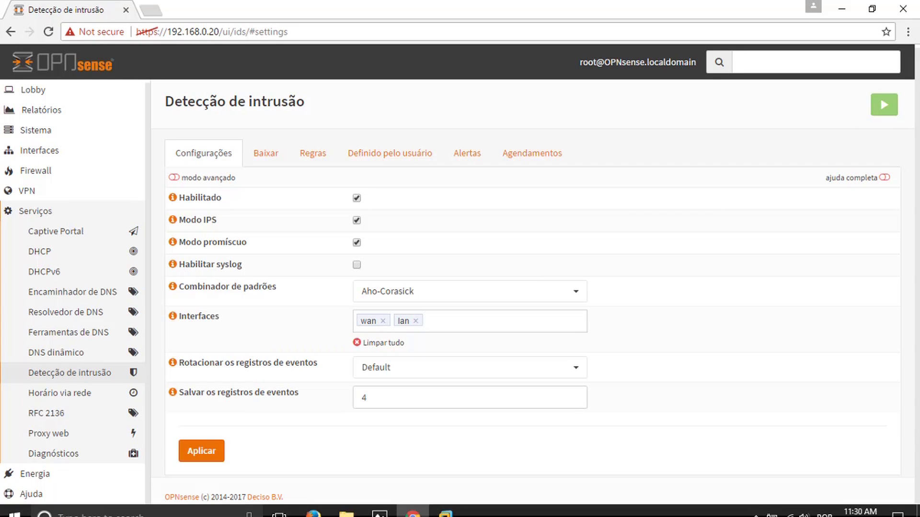
- Switch to the Windows XP Professional virtual machine in VMware Workstation and enable its Conexão local network connection
{"action": "mouse_move", "coordinate": [446, 504]}
{"action": "left_click", "coordinate": [519, 423]}
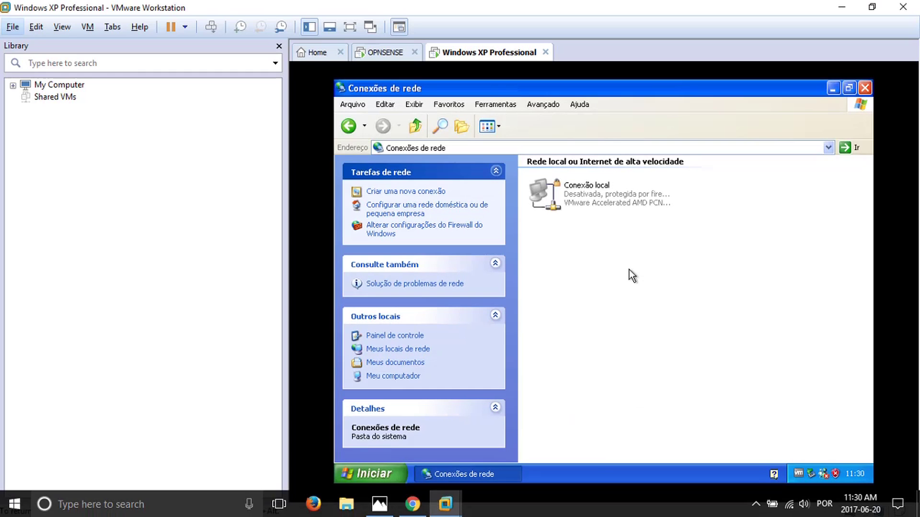
{"action": "double_click", "coordinate": [585, 194]}
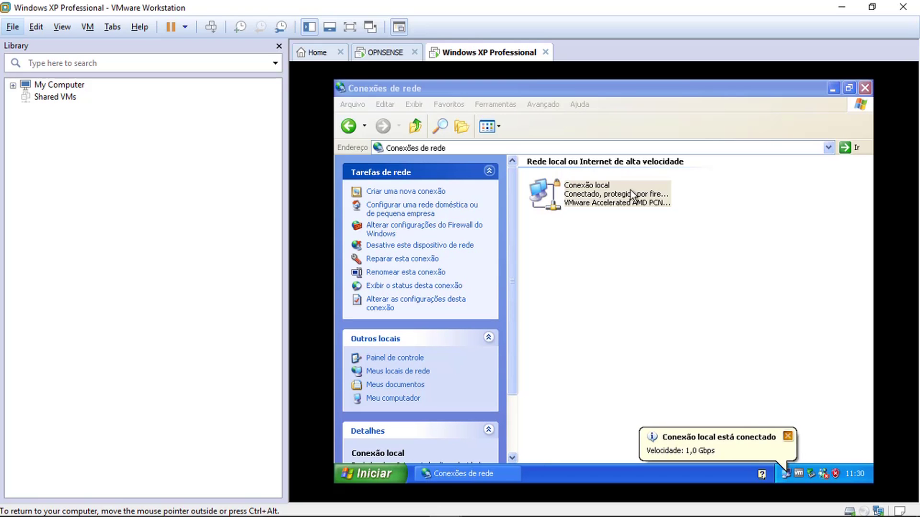
- Check the IP address, gateway and DNS details of Conexão local, and close the network connections window
{"action": "double_click", "coordinate": [599, 196]}
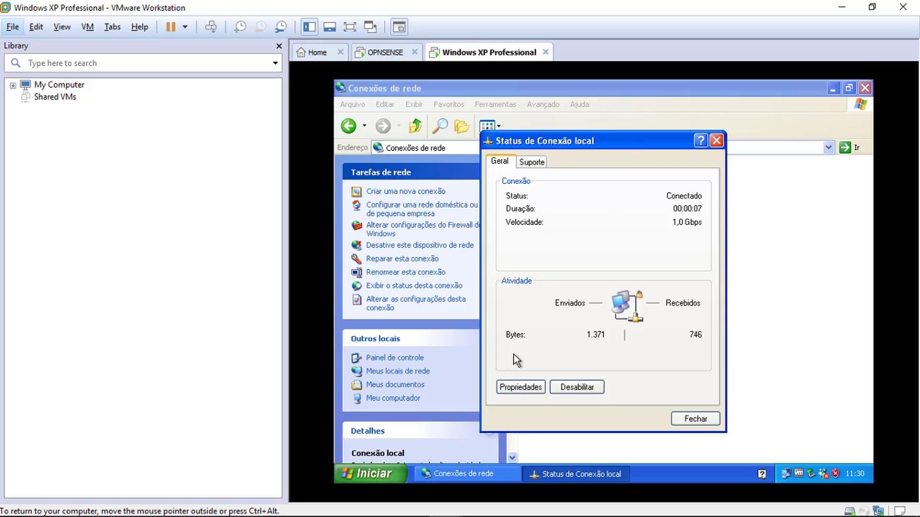
{"action": "left_click", "coordinate": [537, 161]}
{"action": "left_click", "coordinate": [575, 271]}
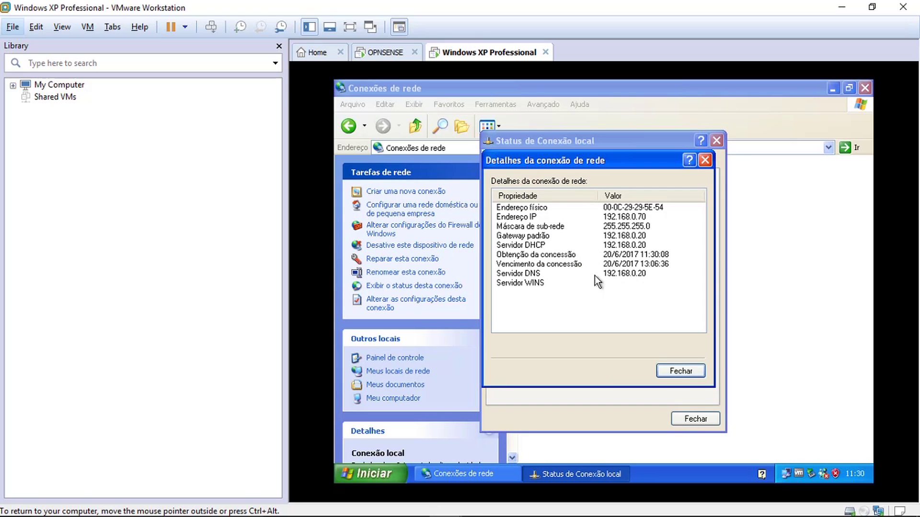
{"action": "left_click", "coordinate": [654, 274]}
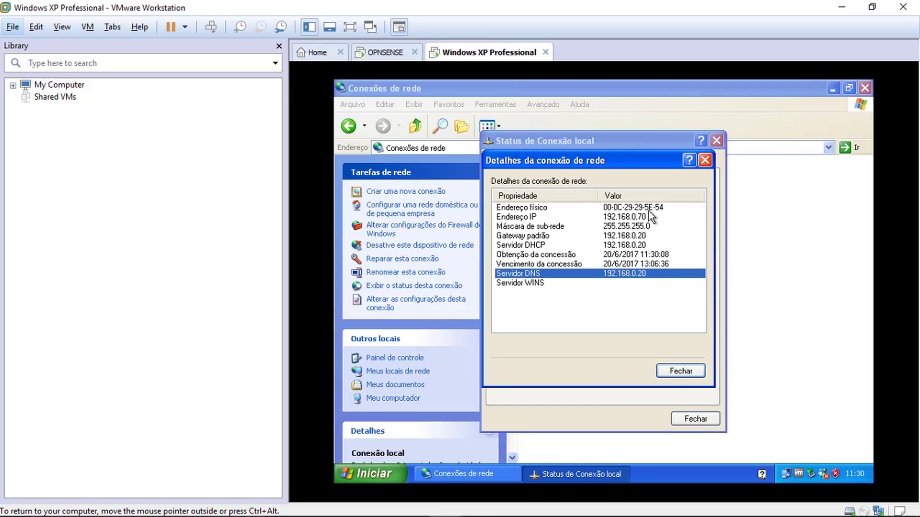
{"action": "left_click", "coordinate": [681, 371]}
{"action": "left_click", "coordinate": [696, 419]}
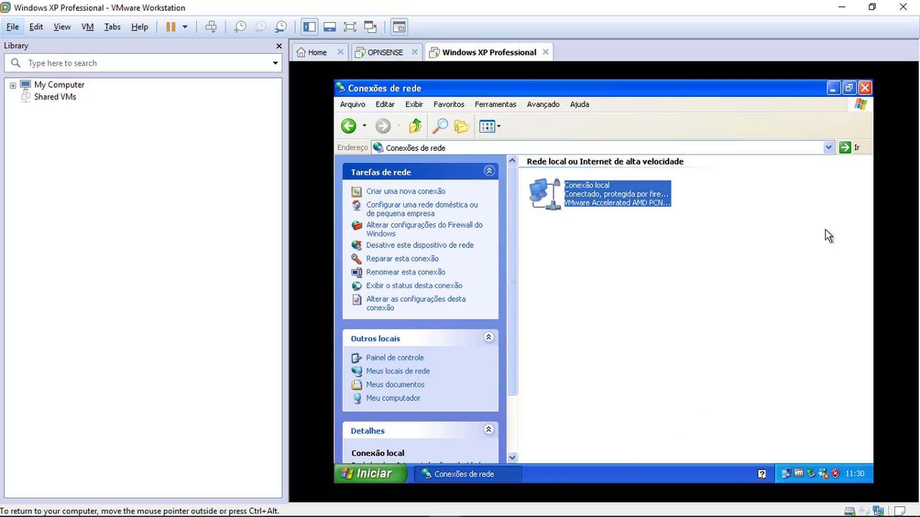
{"action": "left_click", "coordinate": [864, 89]}
{"action": "left_click", "coordinate": [385, 467]}
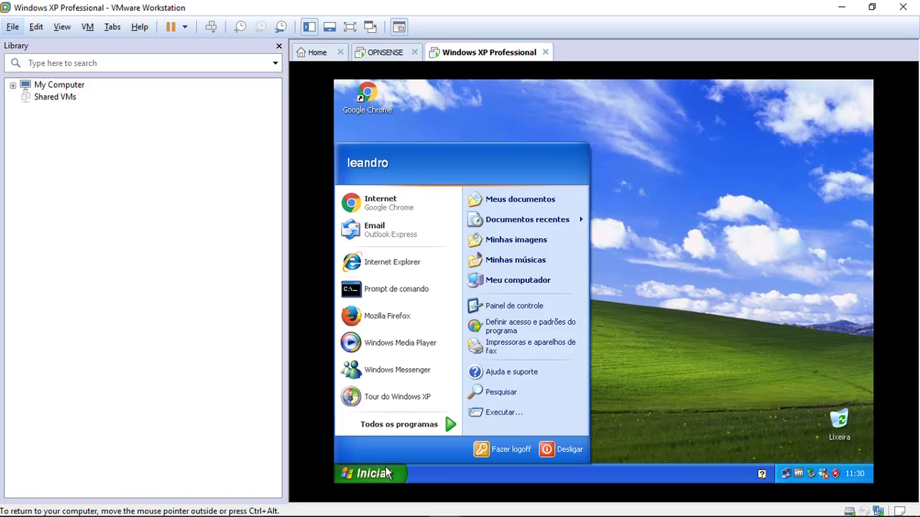
{"action": "left_click", "coordinate": [398, 209]}
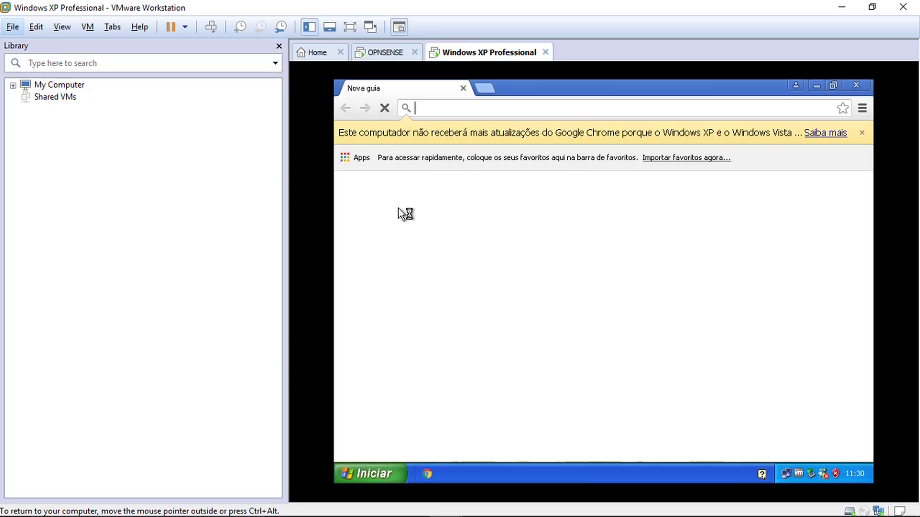
{"action": "type", "text": "ww.goo"}
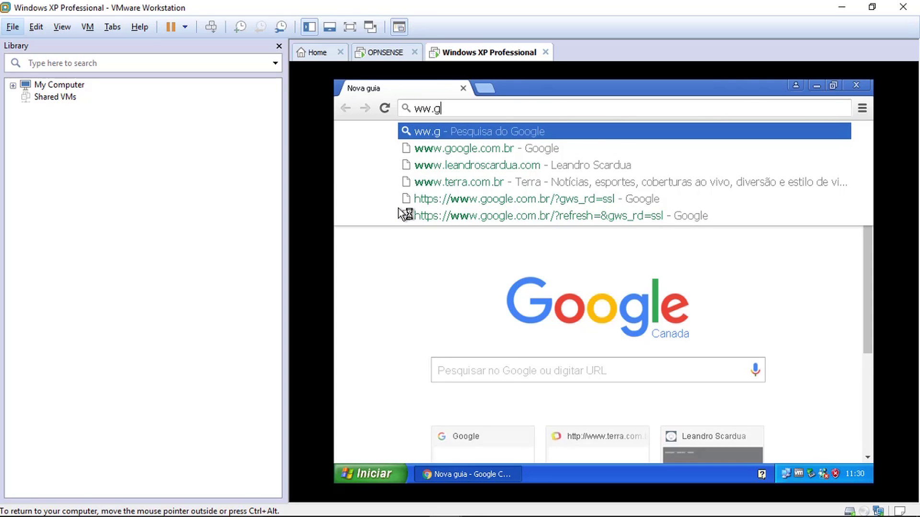
{"action": "key", "text": "BackSpace"}
{"action": "key", "text": "BackSpace"}
{"action": "key", "text": "BackSpace"}
{"action": "key", "text": "BackSpace"}
{"action": "type", "text": "w."}
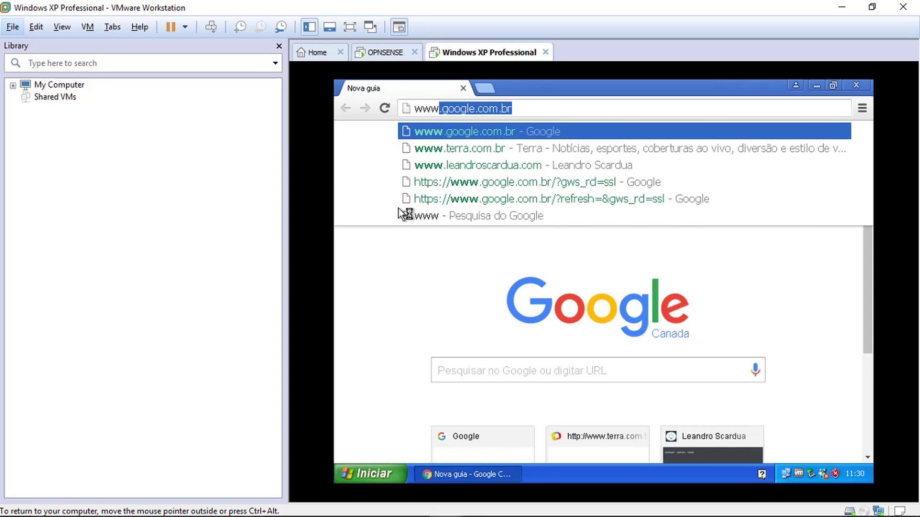
{"action": "key", "text": "Return"}
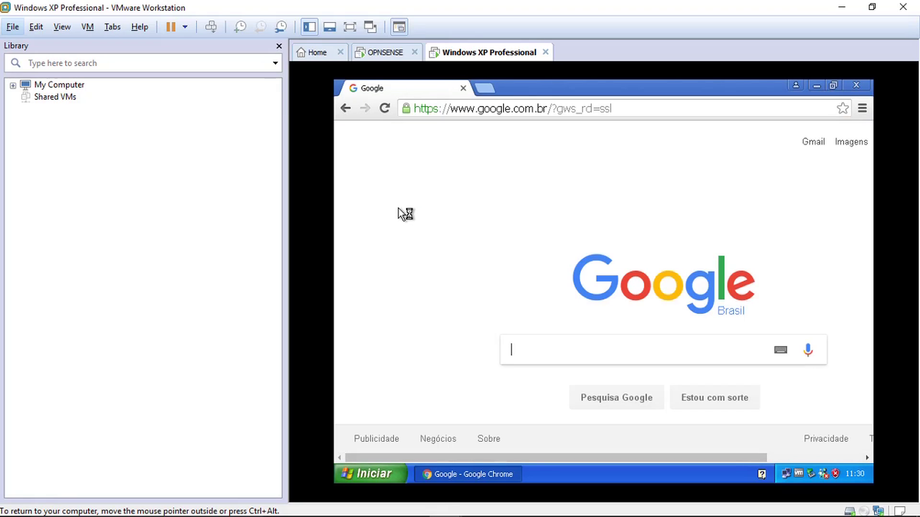
- Search Google for eicar.org and open the EICAR site's Download page from the results
{"action": "type", "text": "eicar"}
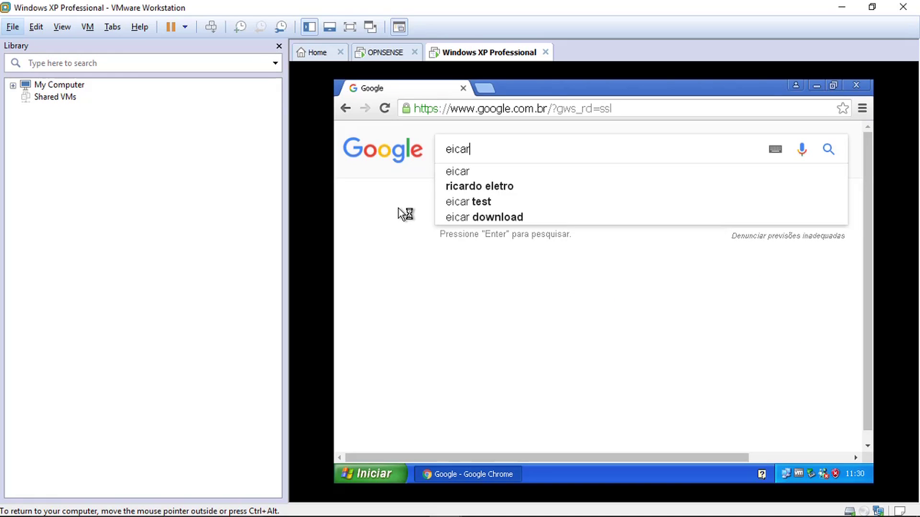
{"action": "type", "text": ".org"}
{"action": "key", "text": "Return"}
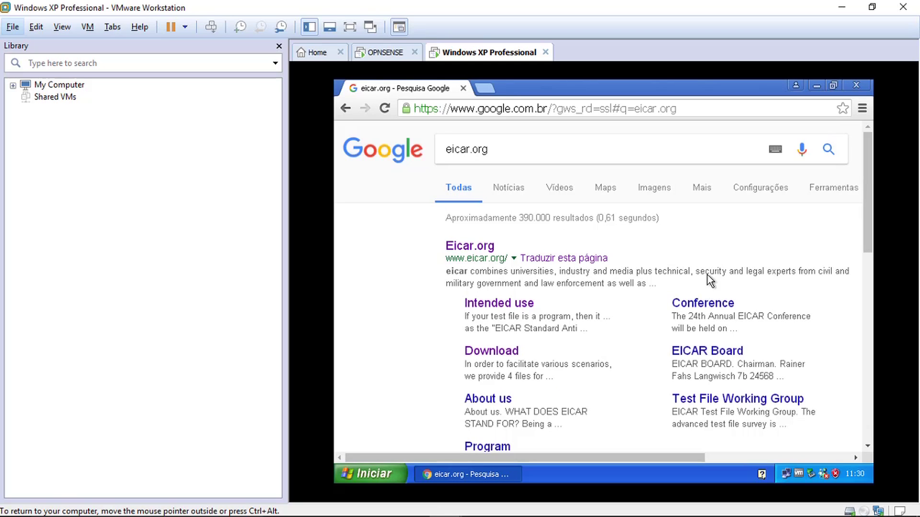
{"action": "left_click", "coordinate": [501, 355]}
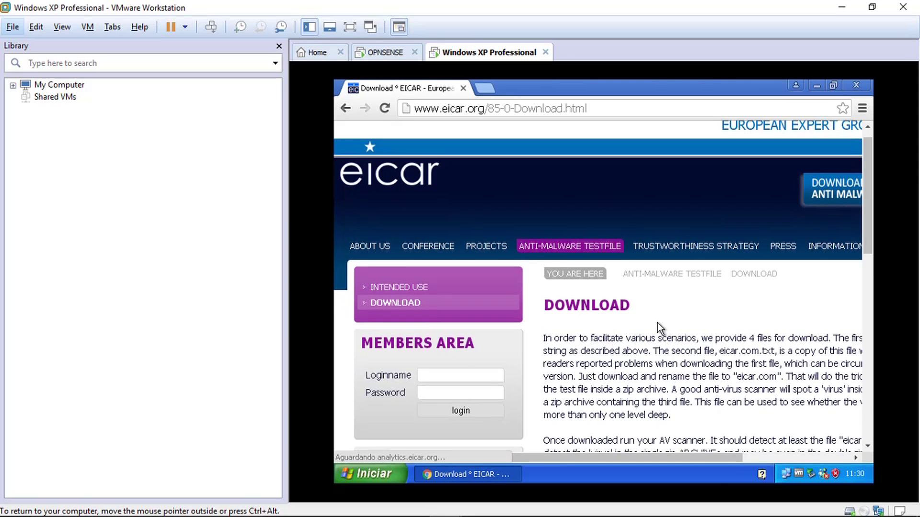
- Try to download the eicar_com.zip test file from the page's standard protocol http download area
{"action": "scroll", "coordinate": [657, 323], "scroll_direction": "down", "scroll_amount": 10}
{"action": "scroll", "coordinate": [657, 322], "scroll_direction": "up", "scroll_amount": 8}
{"action": "left_click", "coordinate": [800, 163]}
{"action": "left_click_drag", "start_coordinate": [551, 462], "coordinate": [702, 459]}
{"action": "left_click_drag", "start_coordinate": [868, 213], "coordinate": [869, 327]}
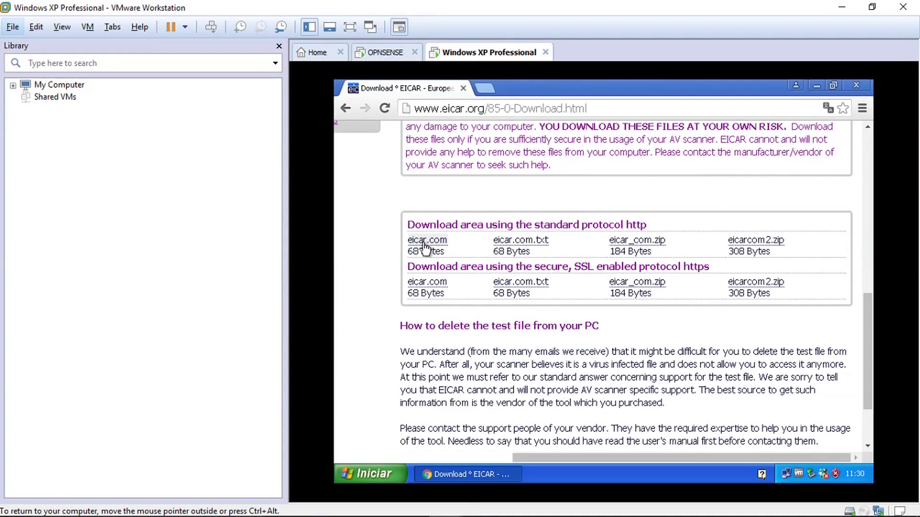
{"action": "left_click", "coordinate": [655, 242]}
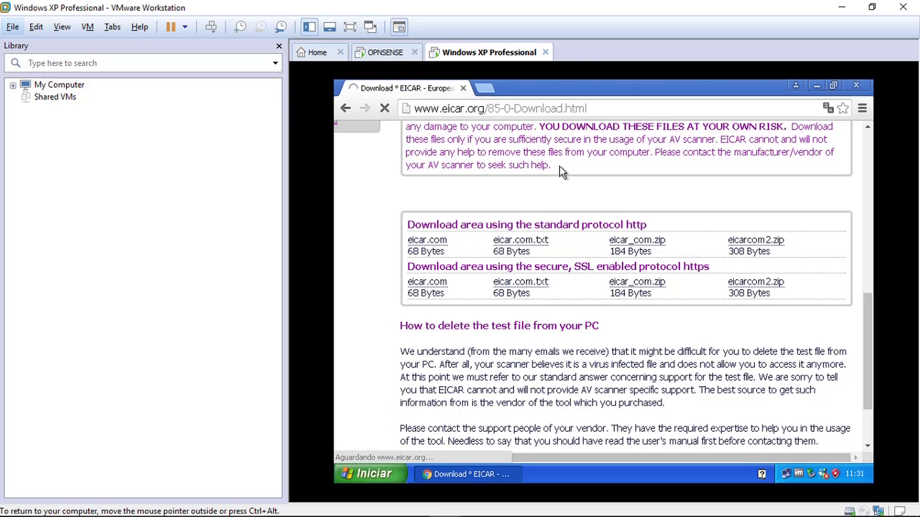
- Switch to the OPNsense web interface and examine the action, source and destination of the EICAR entry in the intrusion detection alerts
{"action": "left_click", "coordinate": [843, 7]}
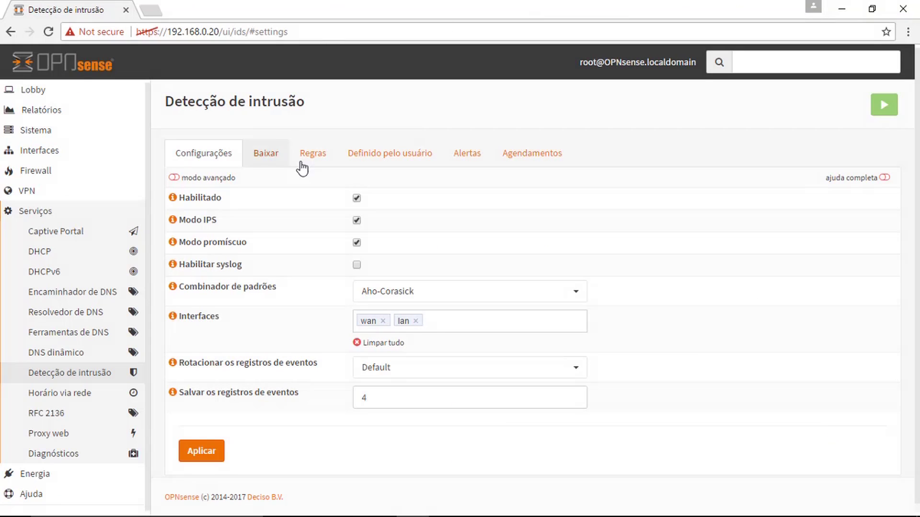
{"action": "left_click", "coordinate": [467, 155]}
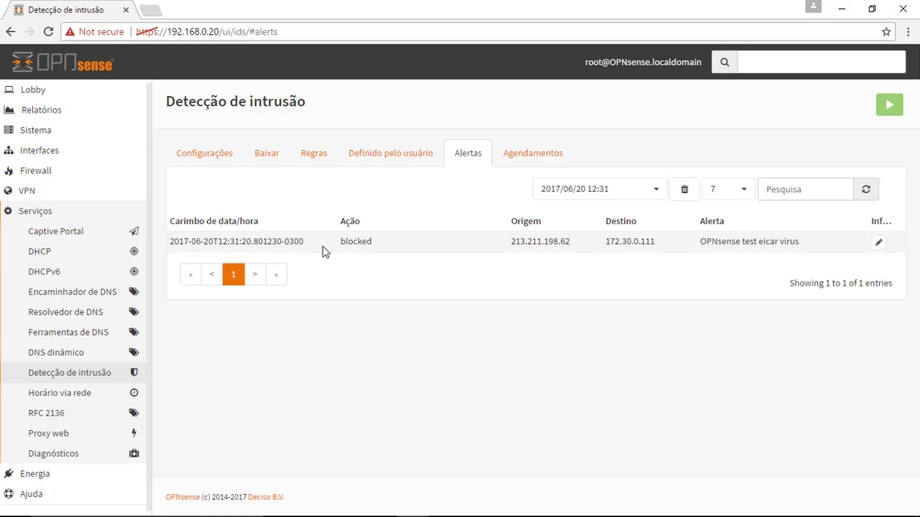
{"action": "left_click_drag", "start_coordinate": [372, 243], "coordinate": [340, 242]}
{"action": "left_click", "coordinate": [510, 286]}
{"action": "left_click_drag", "start_coordinate": [570, 242], "coordinate": [507, 240]}
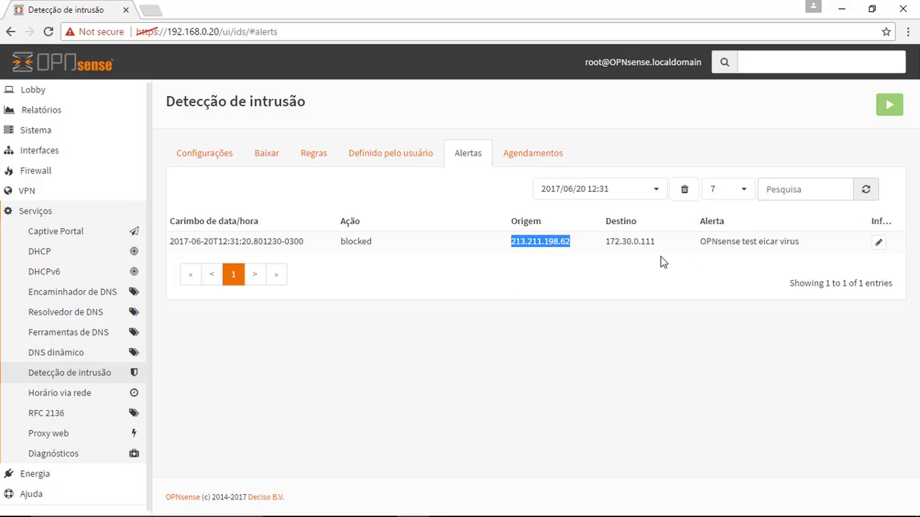
{"action": "left_click_drag", "start_coordinate": [656, 242], "coordinate": [567, 242]}
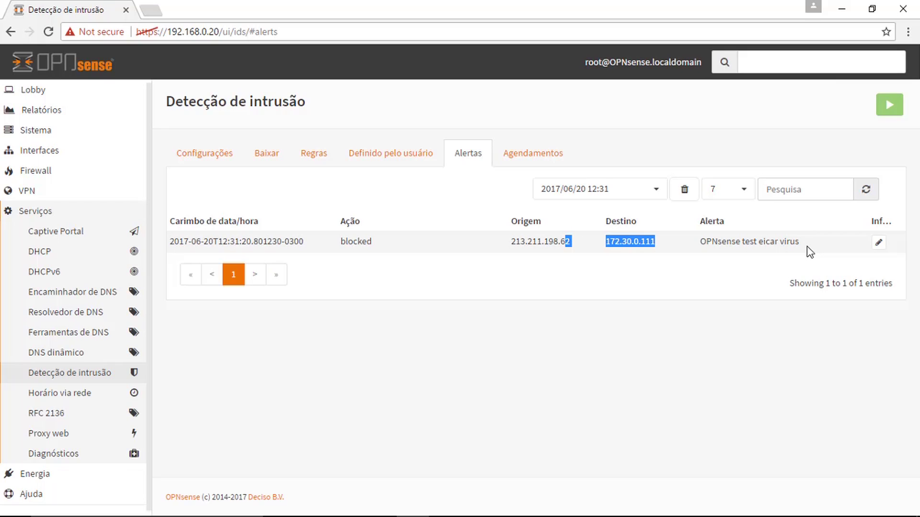
{"action": "left_click", "coordinate": [649, 348]}
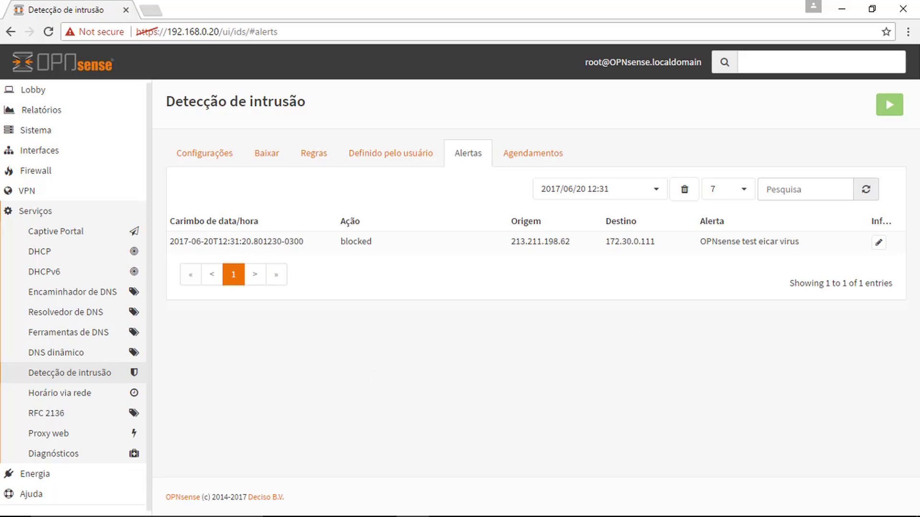
- Switch back to the Windows XP virtual machine and return from the EICAR page to the Google search results
{"action": "left_click", "coordinate": [445, 504]}
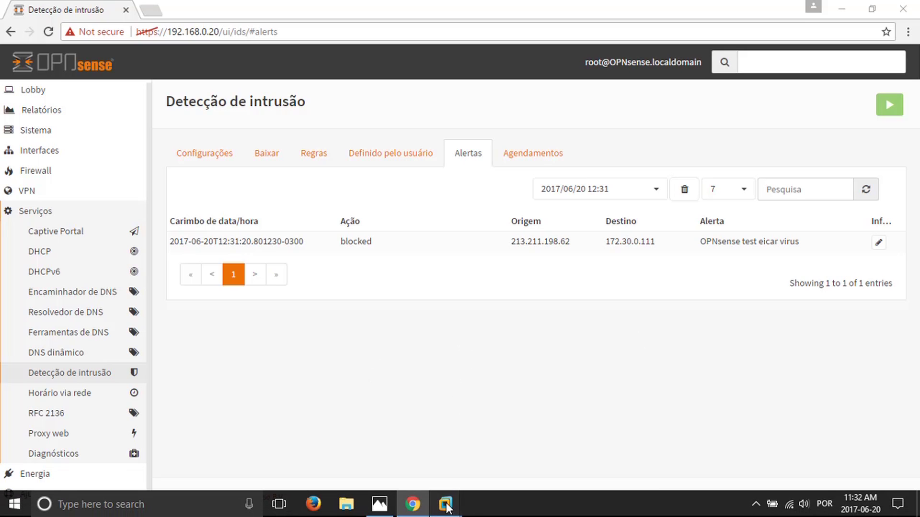
{"action": "left_click", "coordinate": [575, 427]}
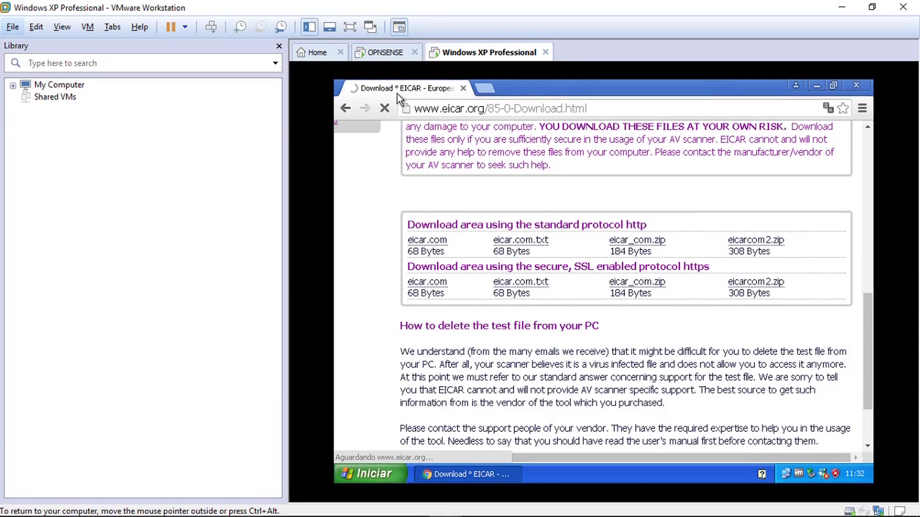
{"action": "left_click", "coordinate": [345, 108]}
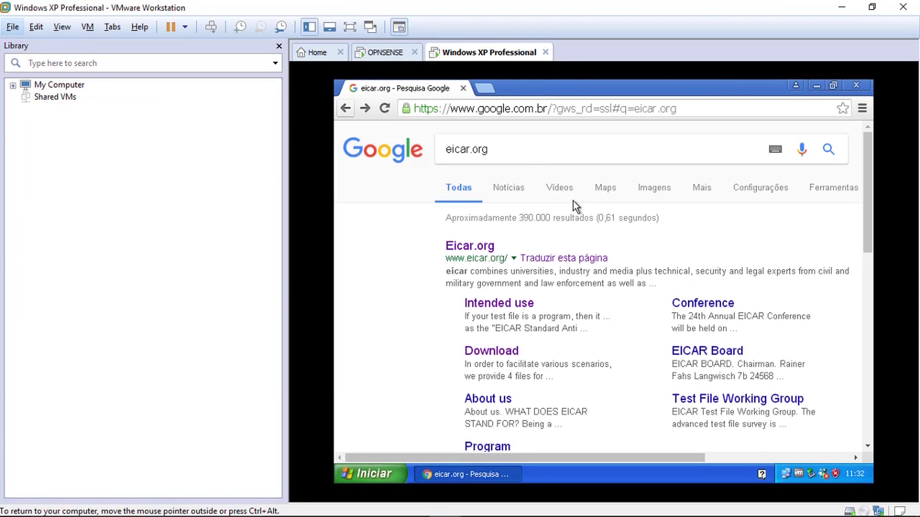
{"action": "double_click", "coordinate": [483, 150]}
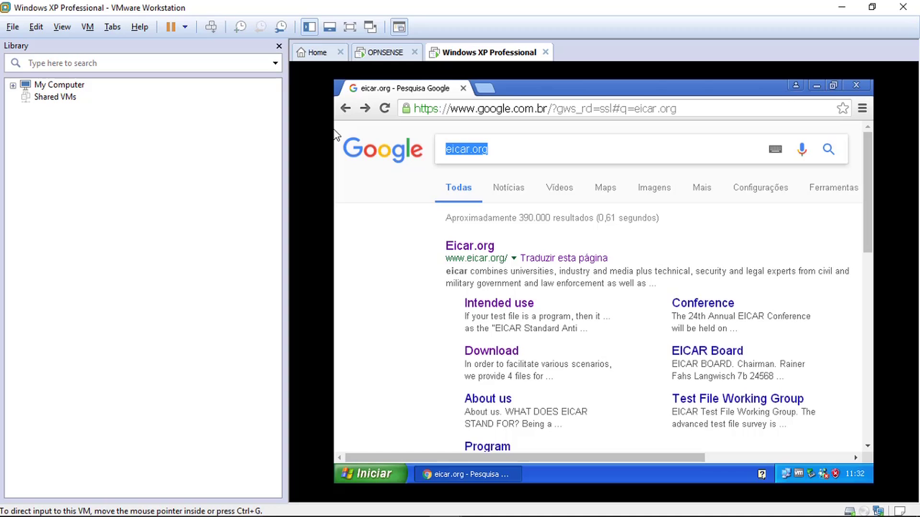
{"action": "left_click", "coordinate": [540, 149]}
{"action": "key", "text": "ctrl+a"}
{"action": "left_click", "coordinate": [534, 143]}
{"action": "left_click_drag", "start_coordinate": [473, 149], "coordinate": [419, 163]}
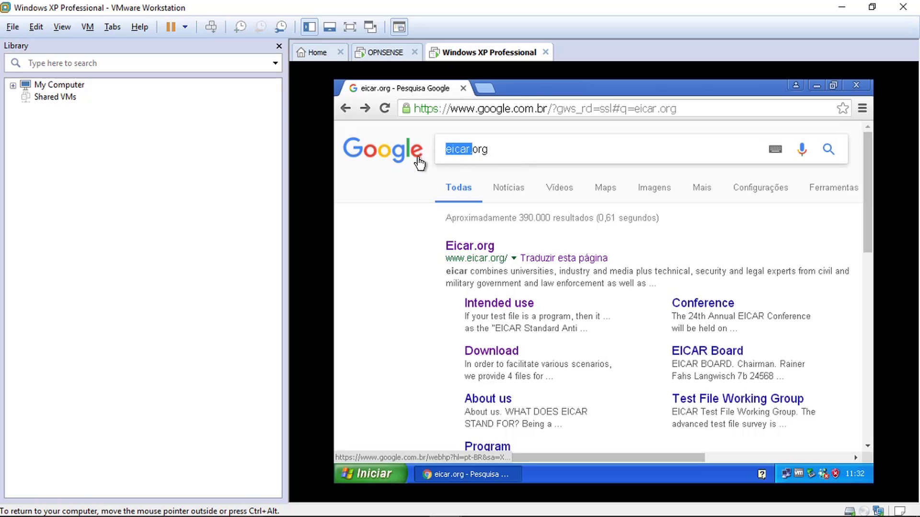
- Reopen the EICAR Download page, view its http and https download areas, and close Chrome in the virtual machine
{"action": "left_click", "coordinate": [501, 353]}
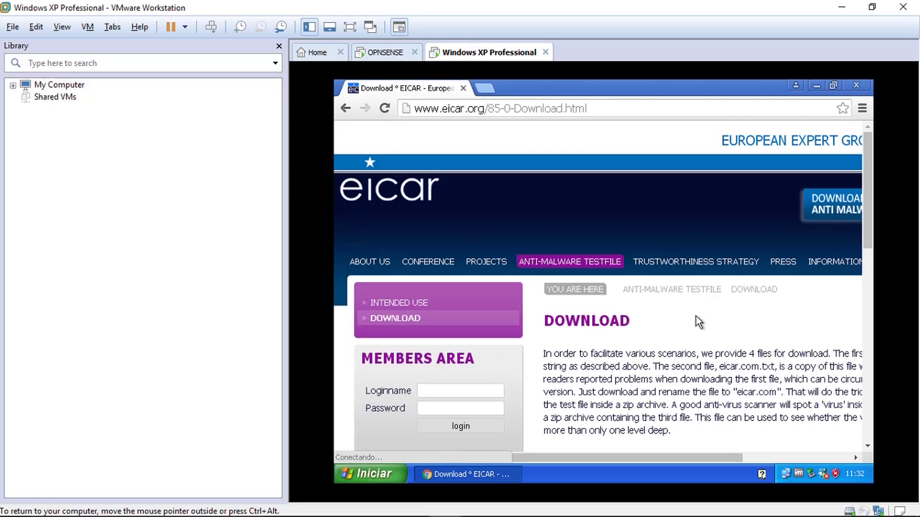
{"action": "scroll", "coordinate": [700, 310], "scroll_direction": "down", "scroll_amount": 6}
{"action": "left_click", "coordinate": [796, 170]}
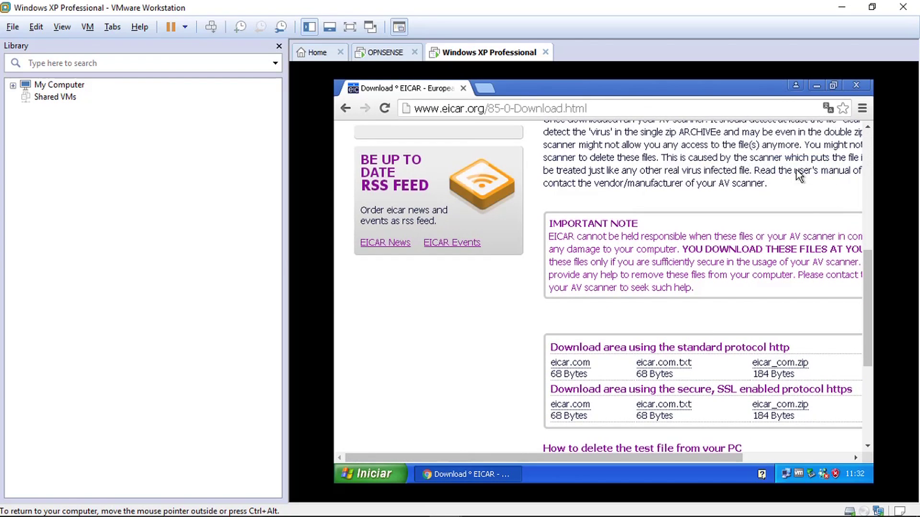
{"action": "left_click", "coordinate": [856, 85]}
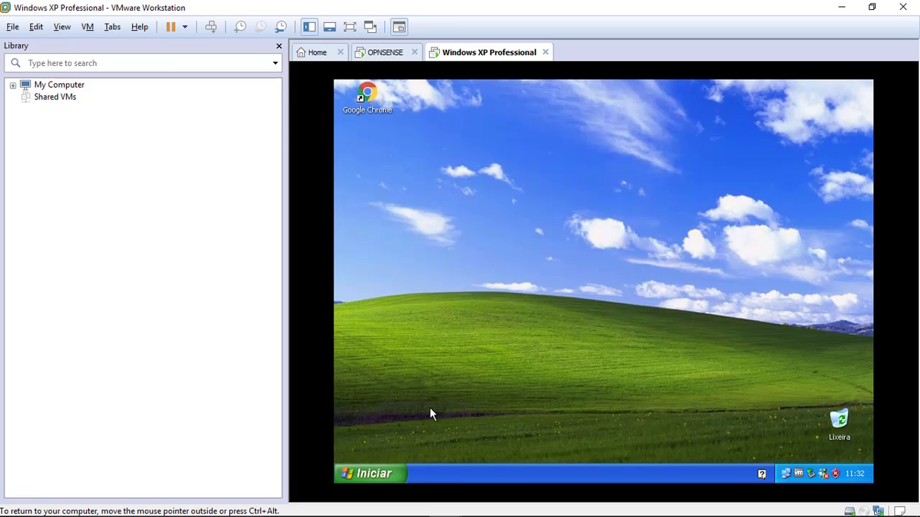
- Switch back to the OPNsense web interface and review the intrusion detection general settings and the list of downloadable rule sets
{"action": "left_click", "coordinate": [842, 7]}
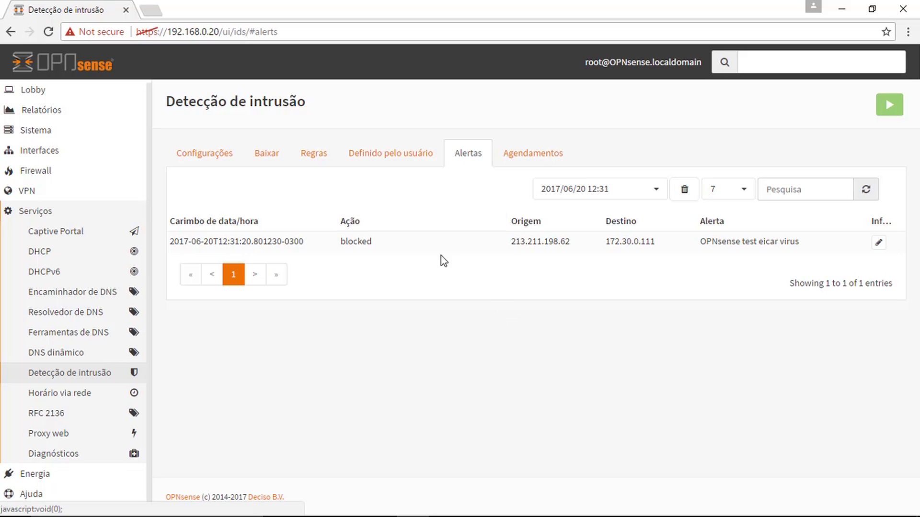
{"action": "left_click", "coordinate": [201, 158]}
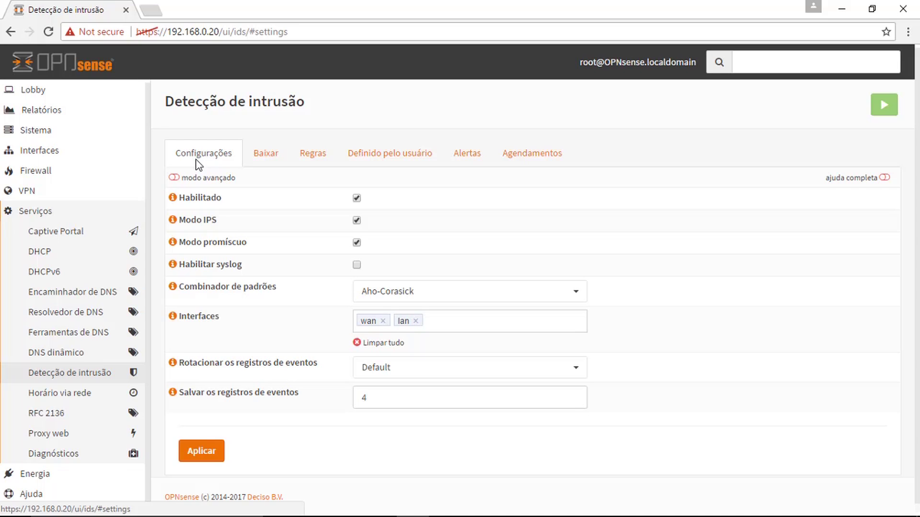
{"action": "left_click", "coordinate": [265, 159]}
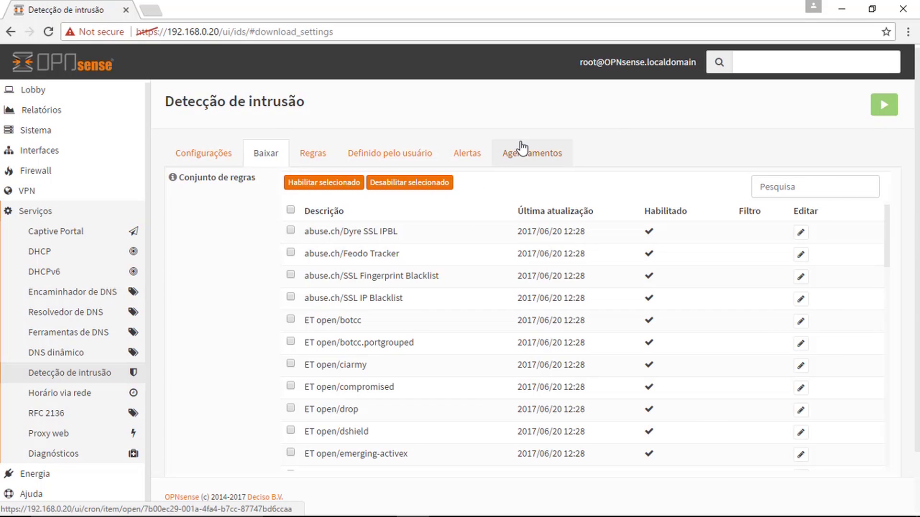